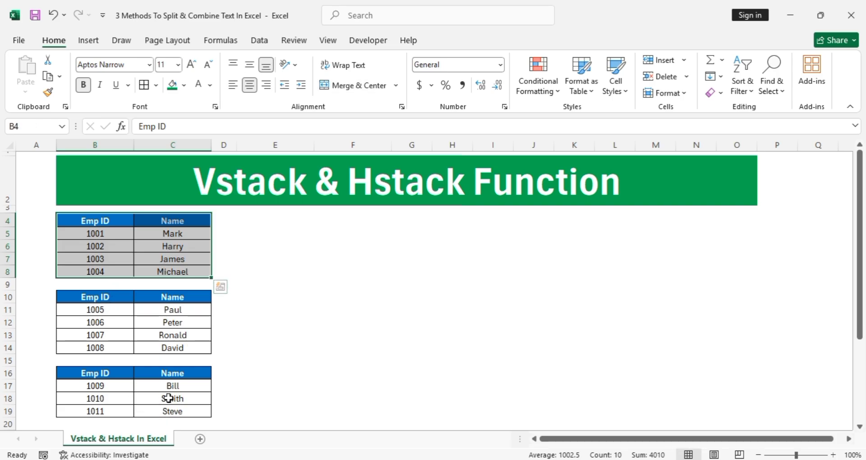
Step: Copy the Emp ID and Name headers from B4:C4 to E4
click(212, 192)
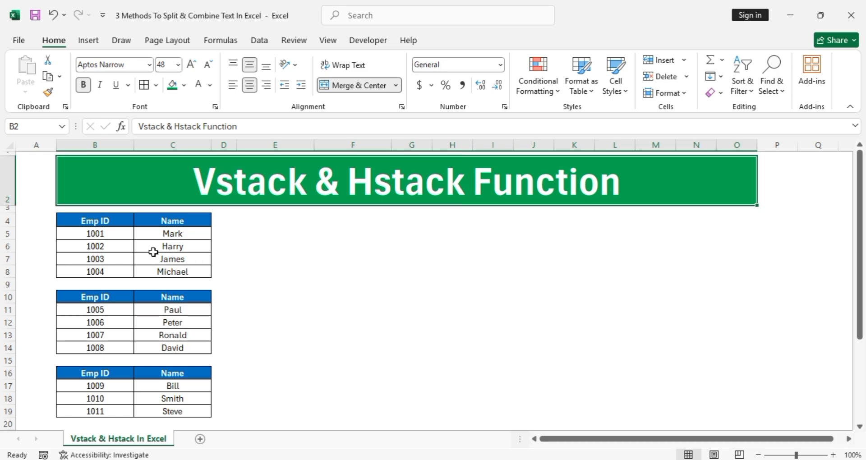
drag(111, 224, 158, 221)
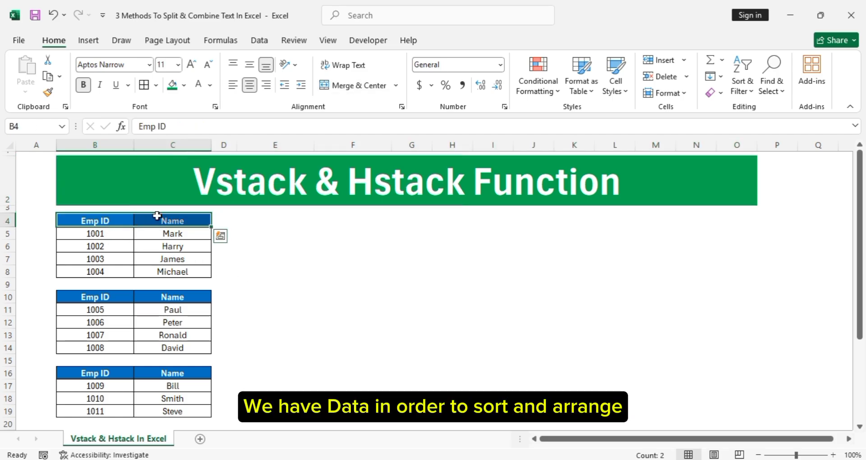
key(ctrl+c)
click(265, 219)
key(ctrl+v)
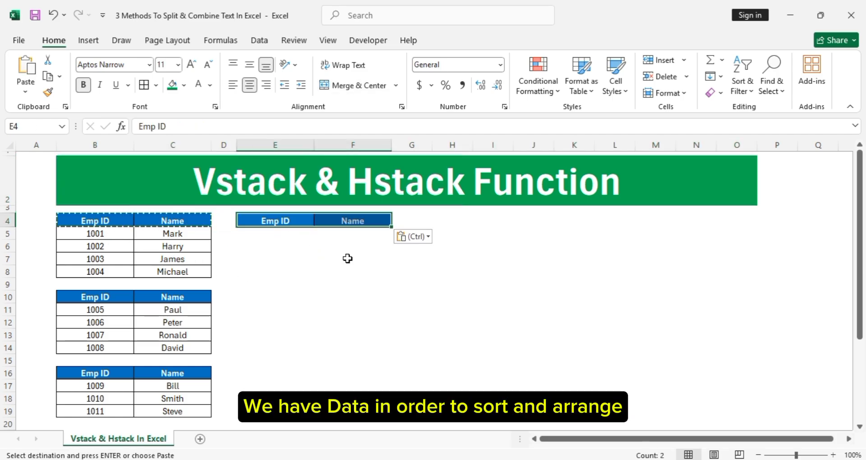
click(379, 269)
Step: Enter the formula +VSTACK(B5:C8,B11:C14,B17:C19) in E5 to stack the three employee tables vertically
click(250, 238)
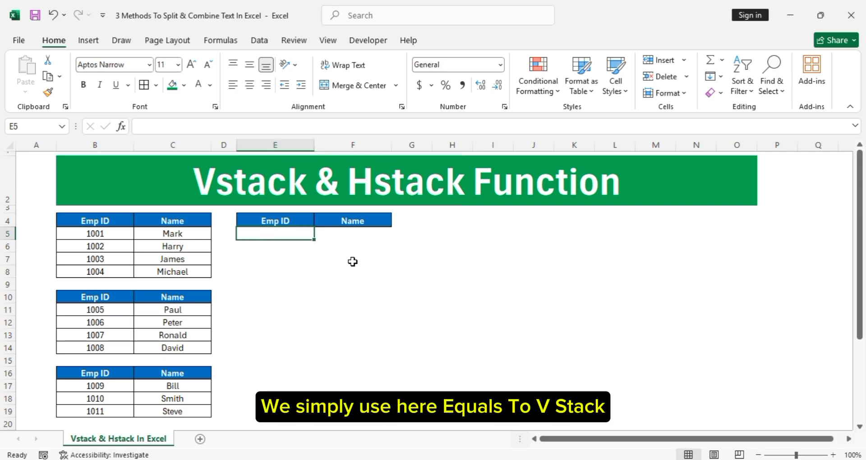
text(+vst)
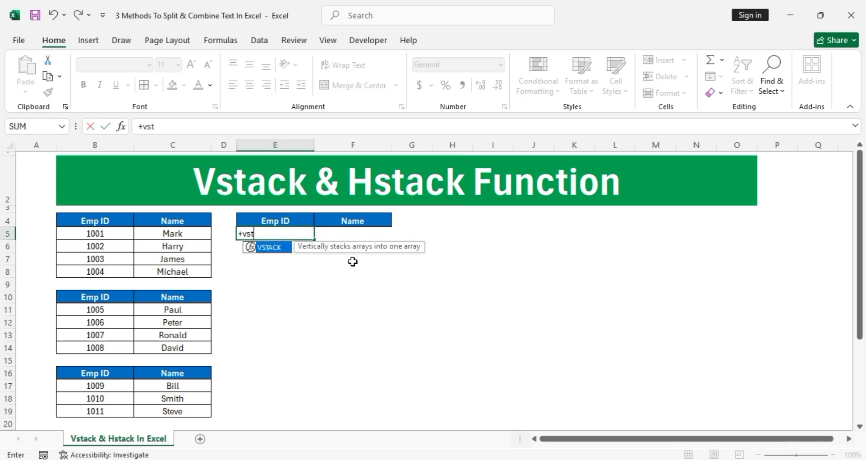
text(ack()
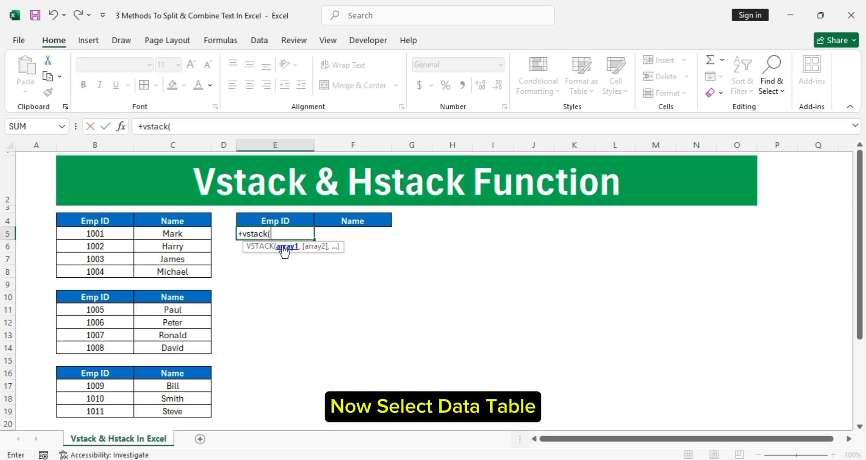
click(91, 235)
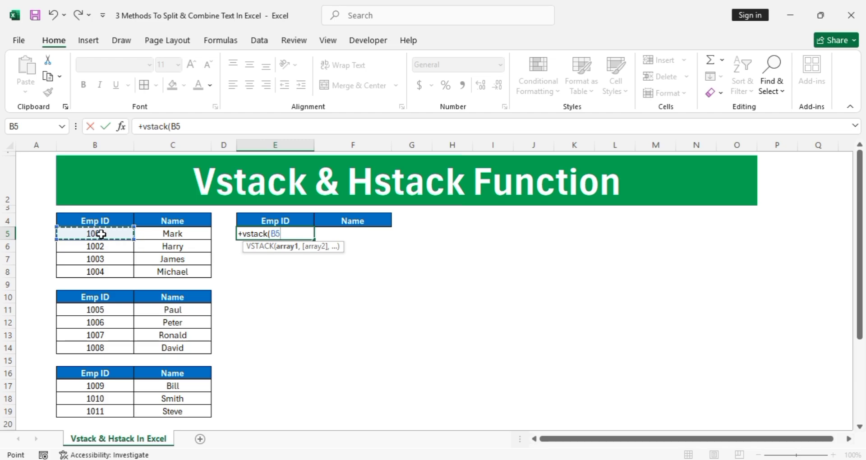
drag(100, 234, 174, 271)
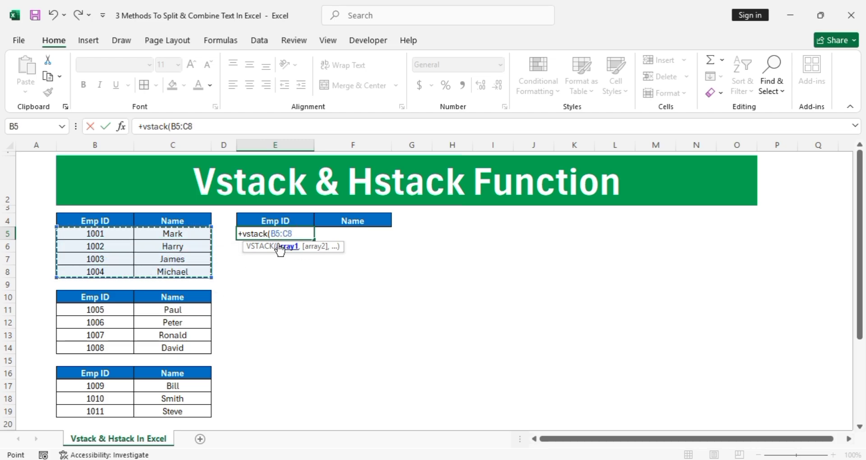
text(,)
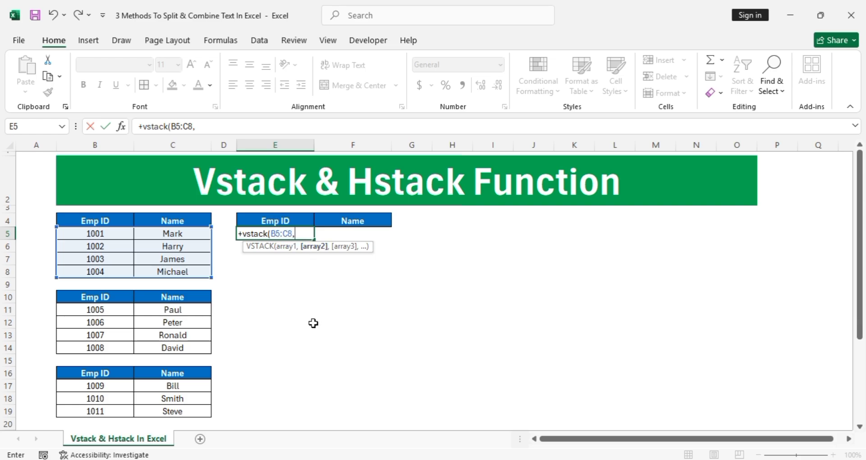
drag(104, 314, 180, 348)
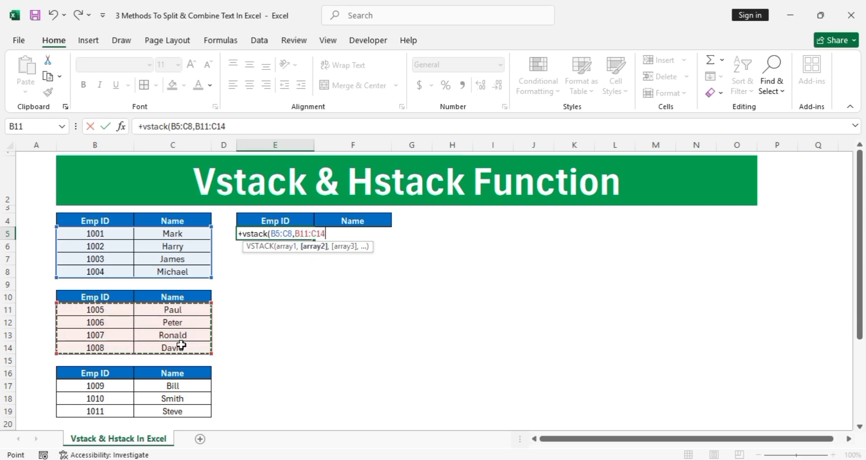
click(181, 348)
drag(106, 310, 178, 348)
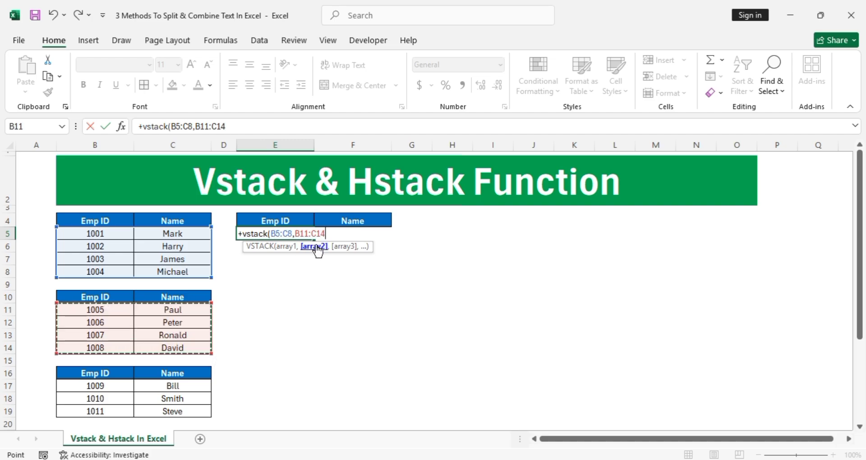
text(,)
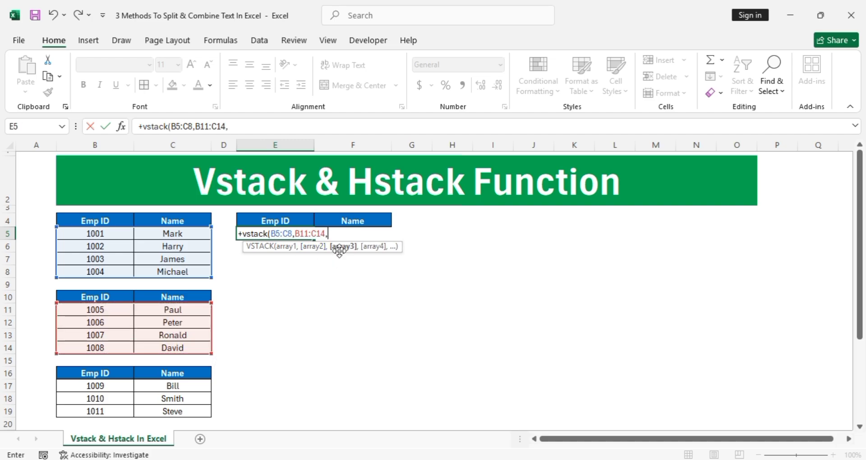
drag(99, 387, 175, 411)
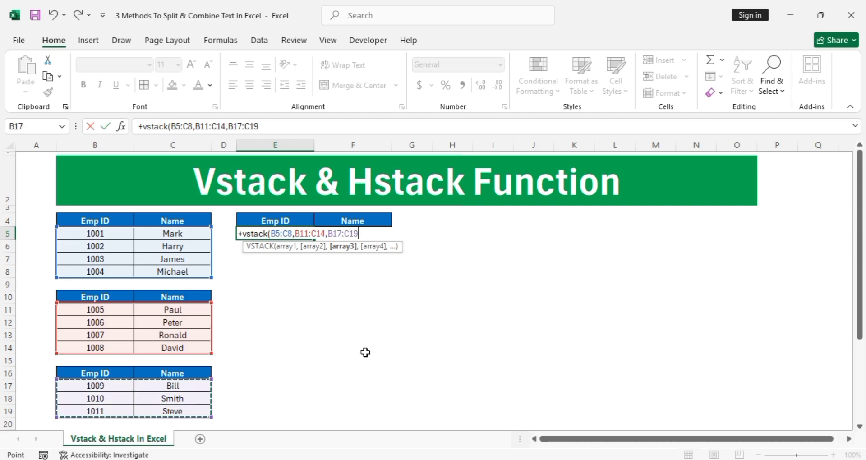
text())
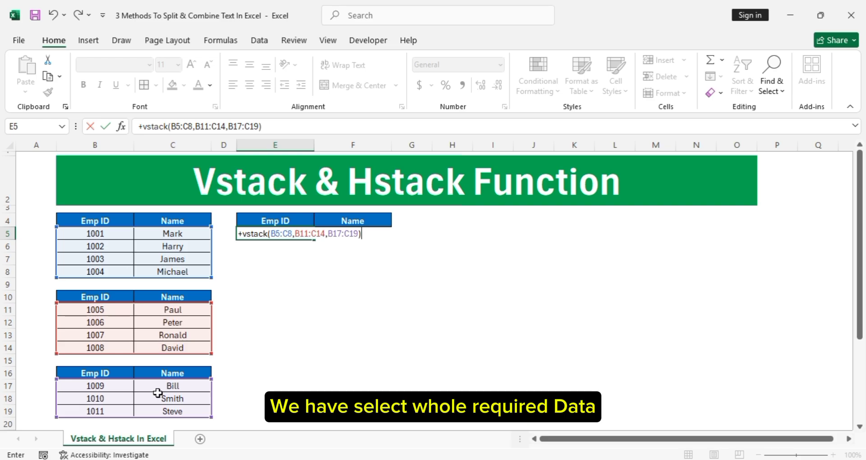
key(Return)
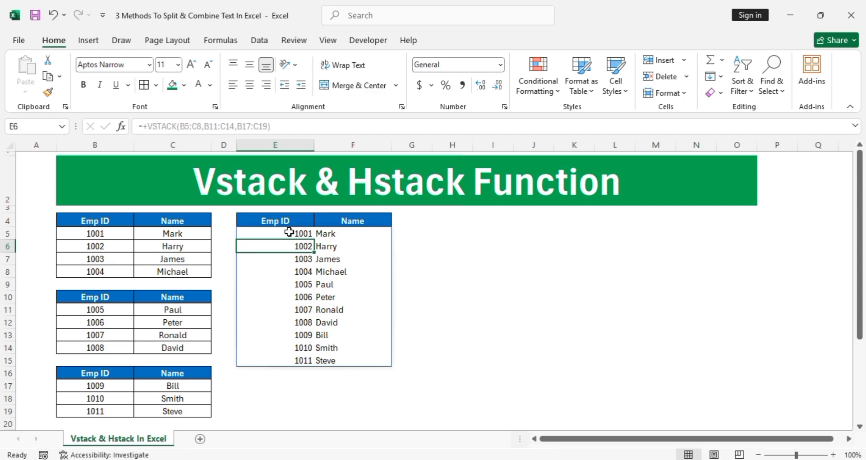
Step: Center the stacked results in E5:F15 horizontally and middle-align them vertically
drag(290, 232, 342, 356)
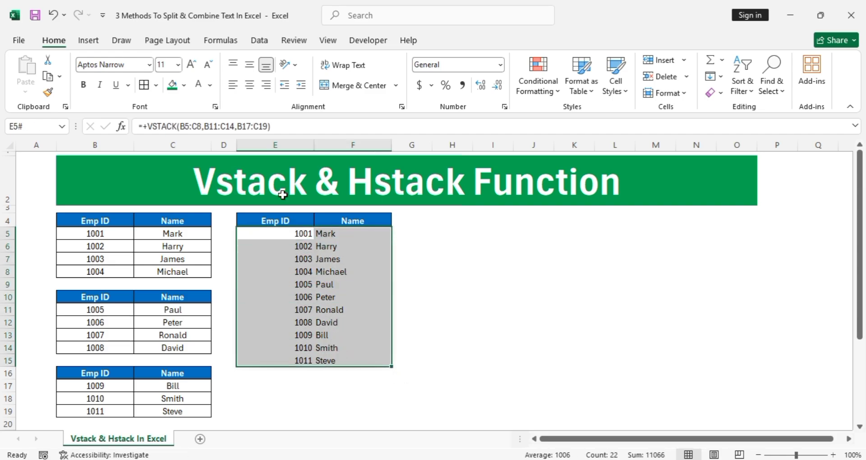
click(232, 85)
click(250, 85)
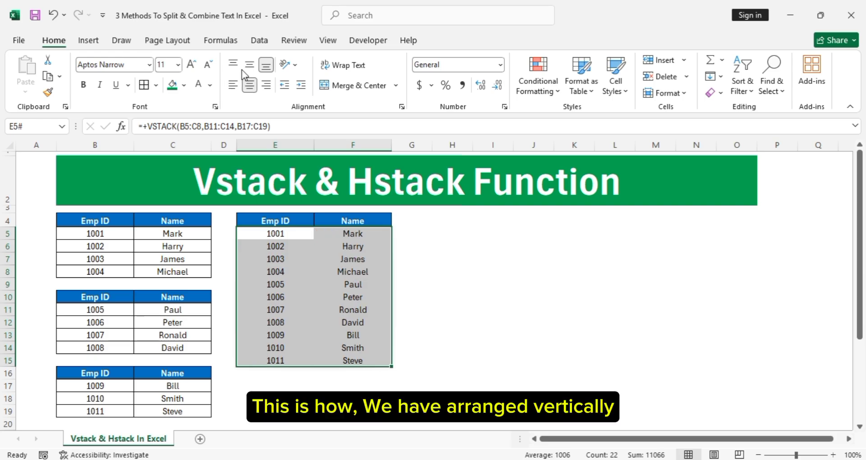
click(248, 66)
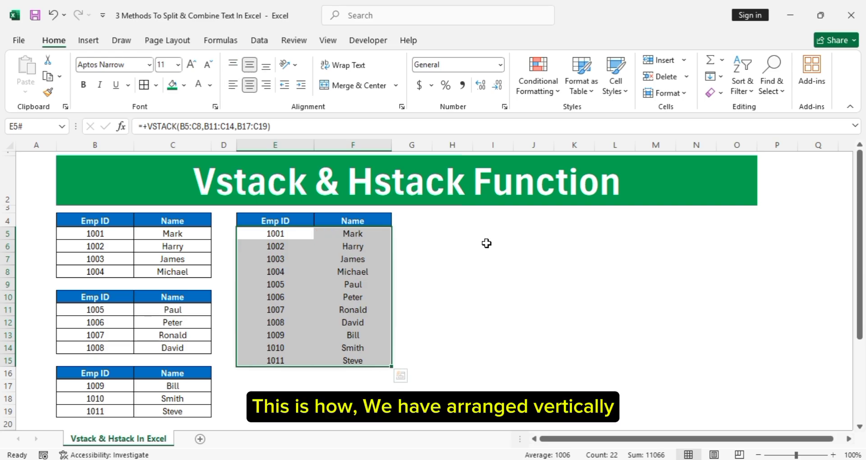
click(413, 287)
click(348, 285)
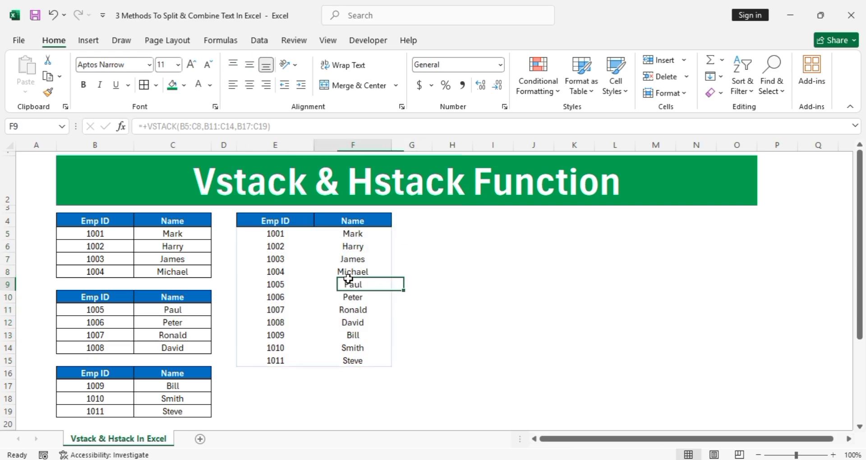
click(278, 273)
click(344, 248)
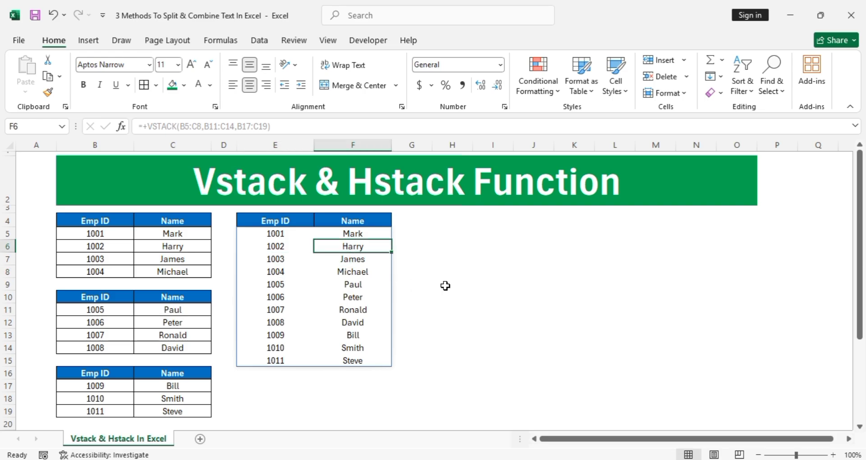
Step: Replace the name in C5 with a different first name and check the matching stacked entry in F5
click(155, 271)
click(159, 234)
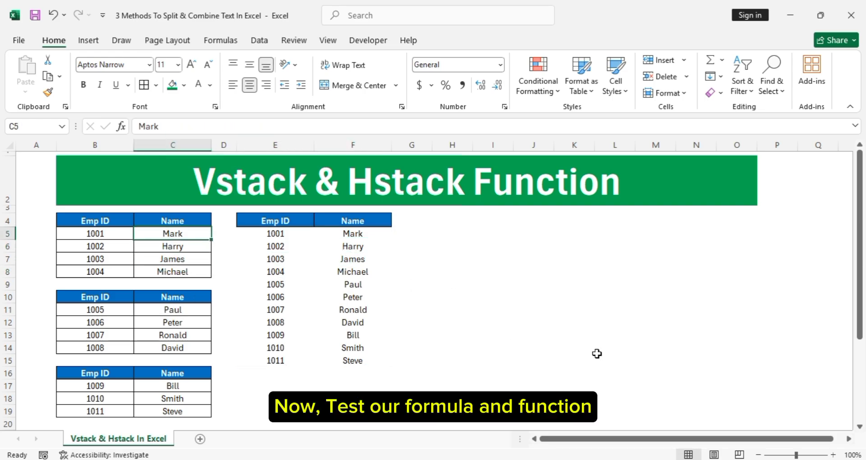
text(Davi)
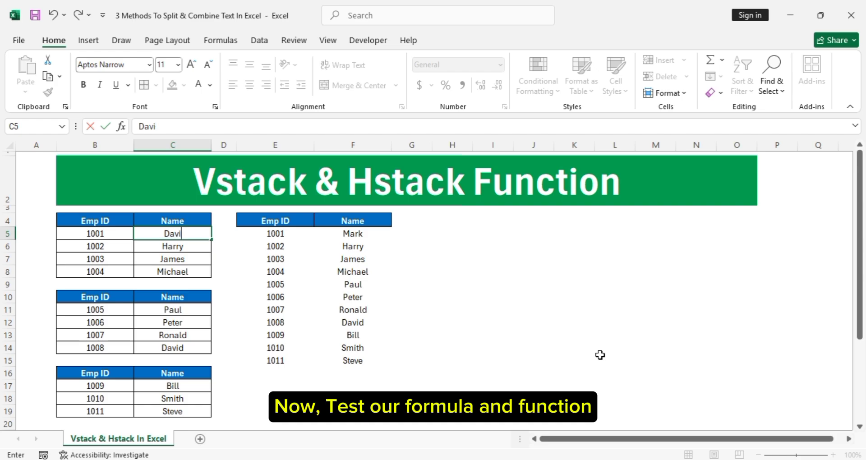
text(d)
key(Return)
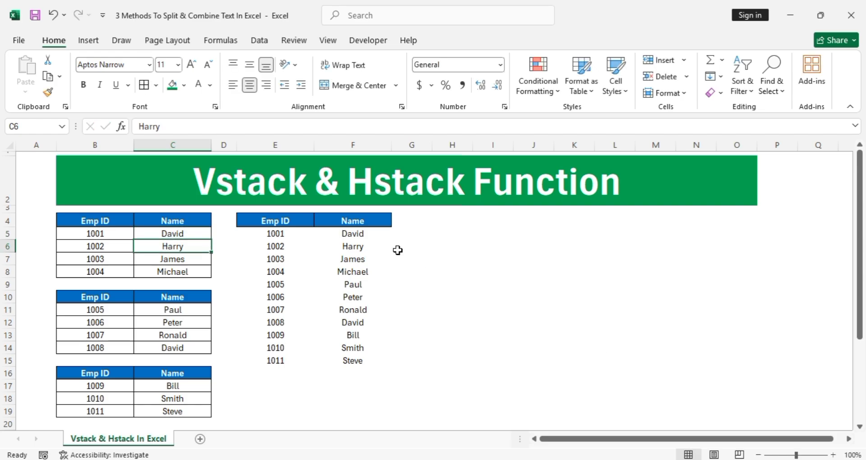
click(351, 237)
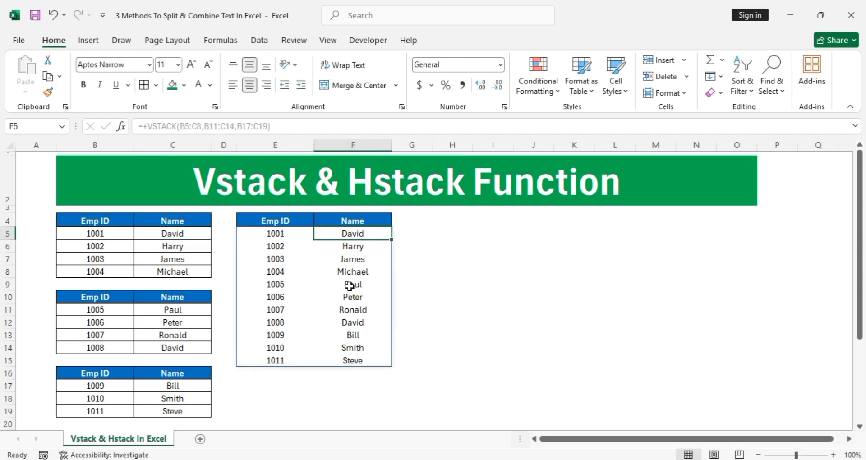
click(451, 258)
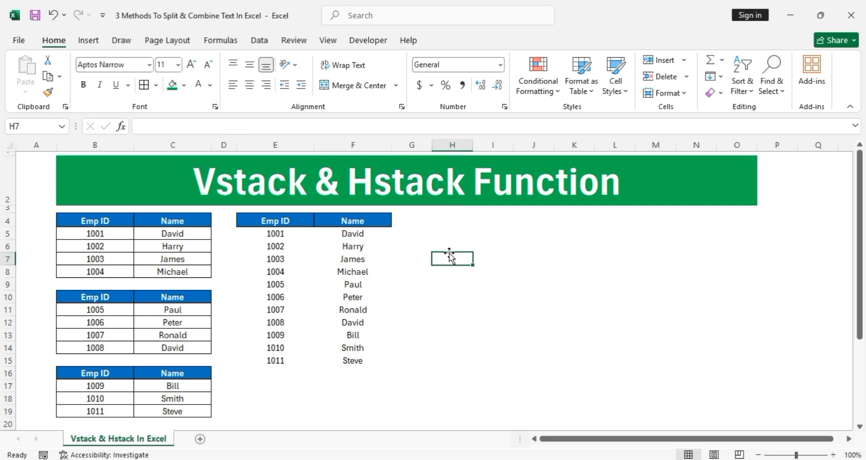
click(357, 172)
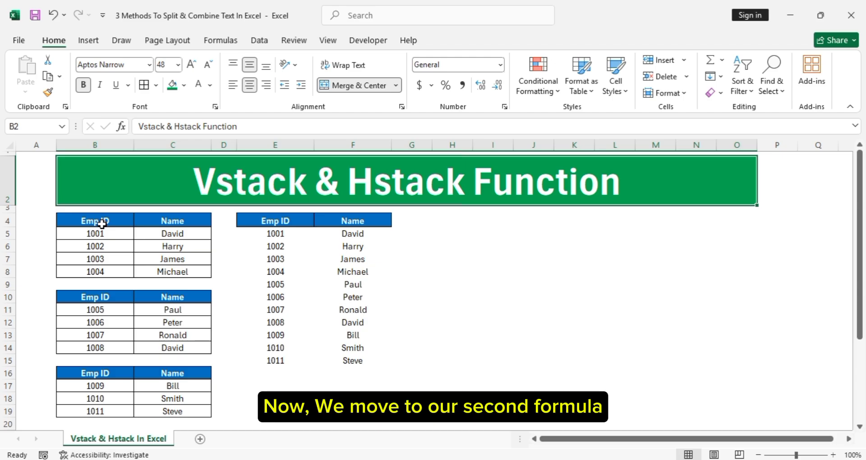
Step: Copy the first employee table, B4:C8, and paste it transposed starting at I4
drag(102, 224, 156, 270)
key(ctrl+c)
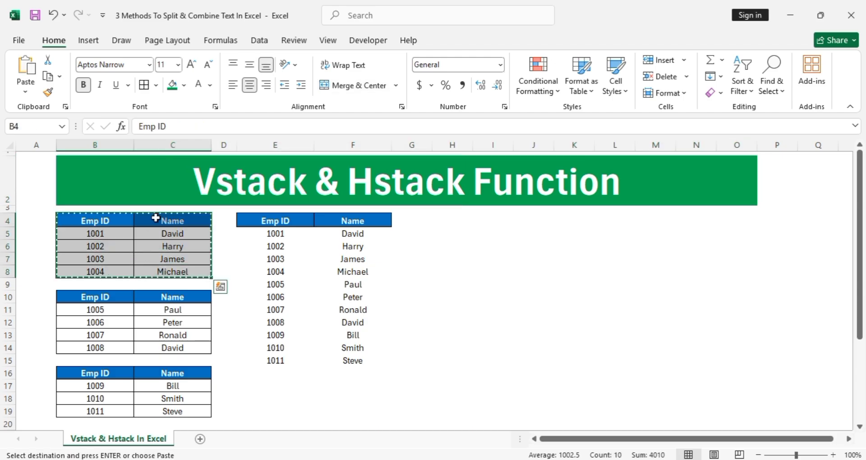
right_click(146, 226)
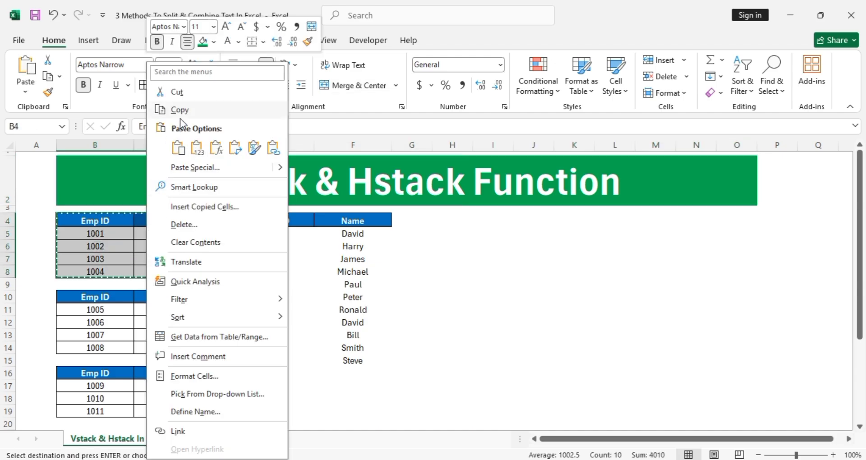
click(181, 117)
click(477, 223)
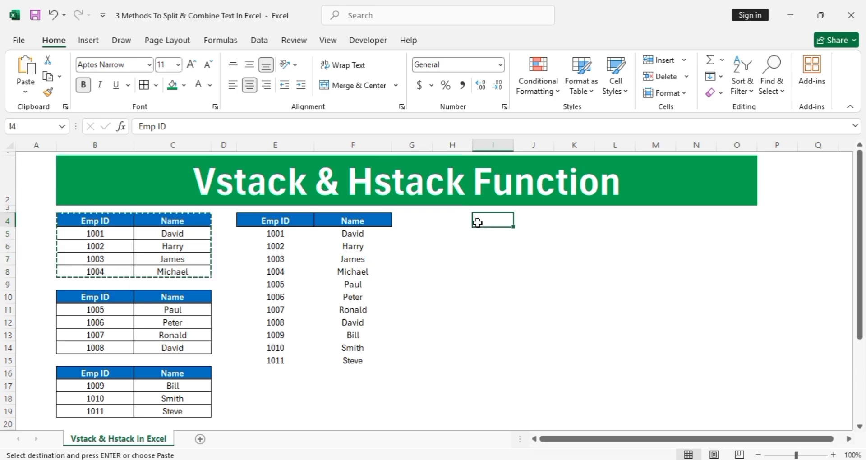
right_click(478, 223)
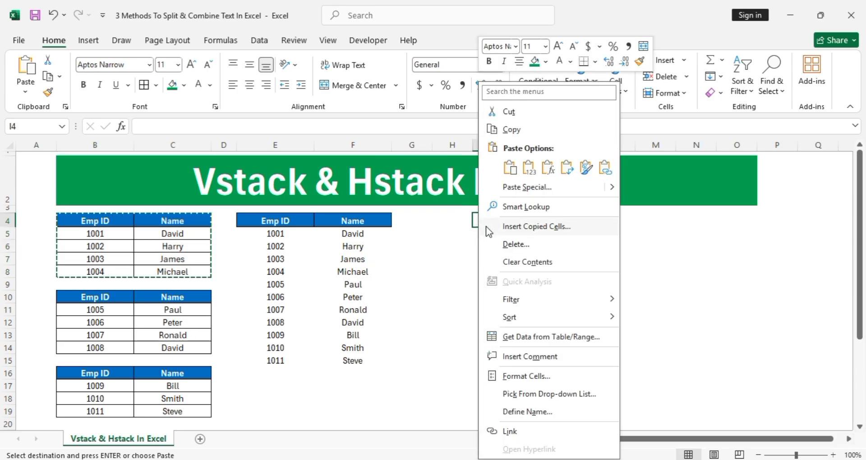
click(566, 169)
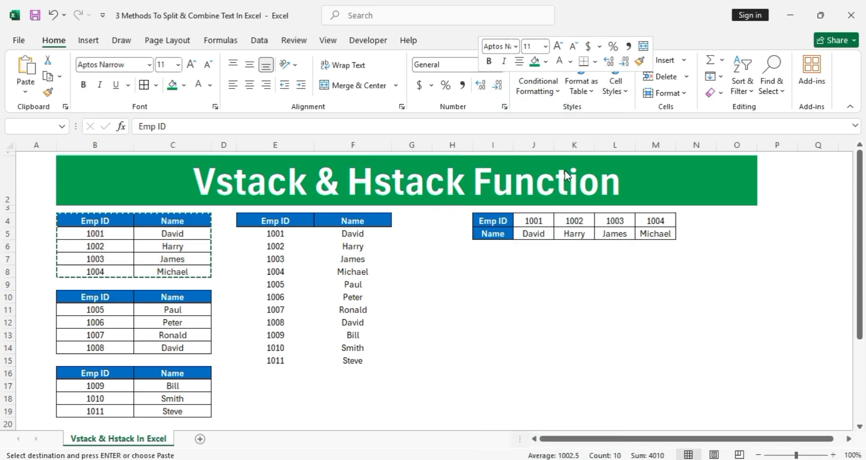
click(551, 258)
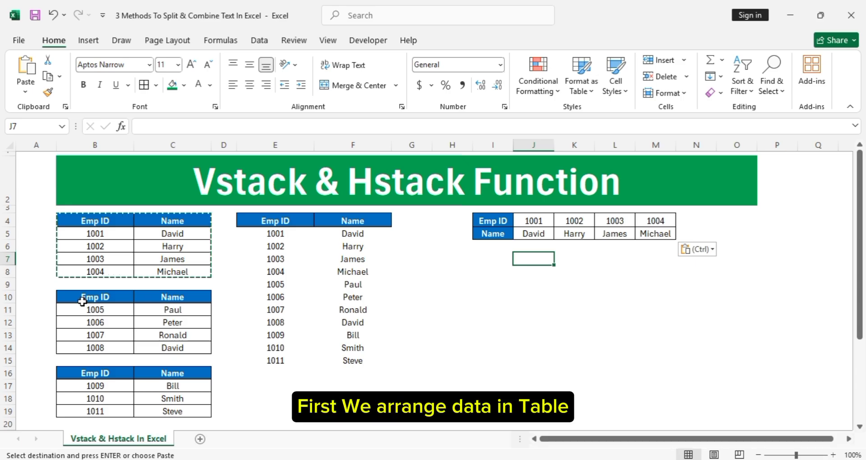
Step: Copy the second employee table, B10:C14, and paste it transposed starting at I7
drag(82, 302, 141, 329)
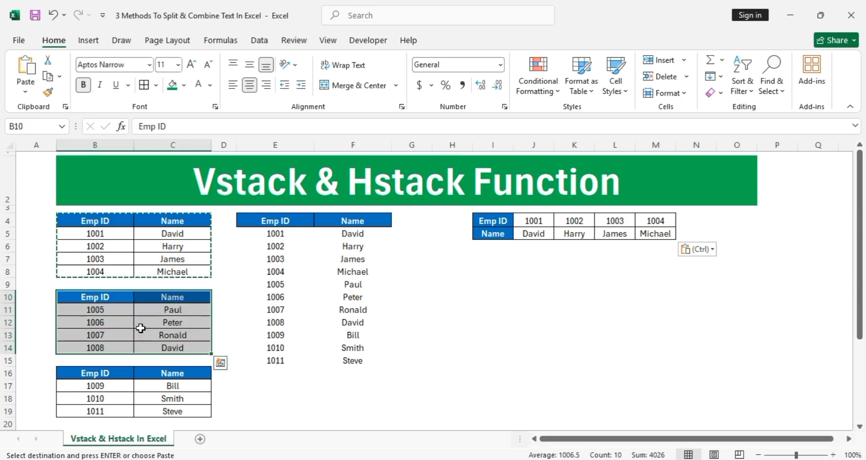
right_click(141, 328)
click(172, 113)
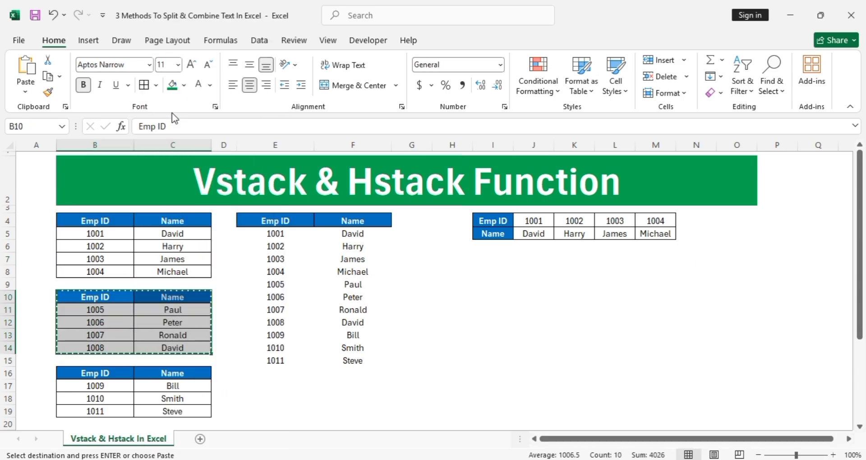
right_click(486, 256)
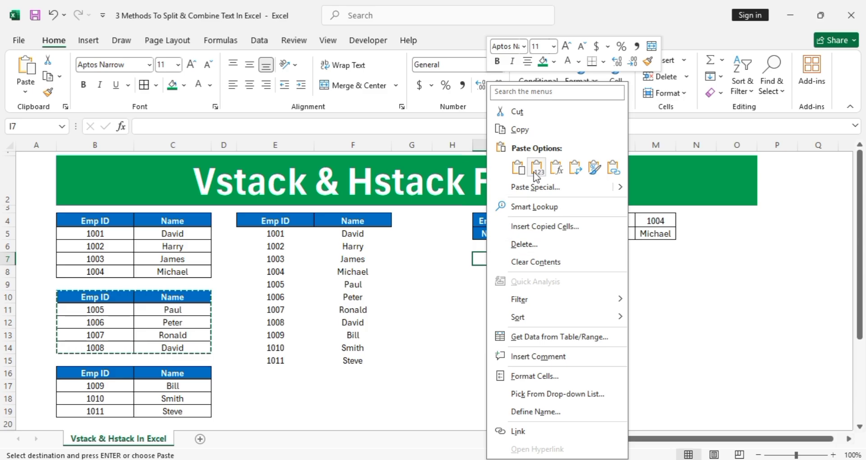
click(575, 168)
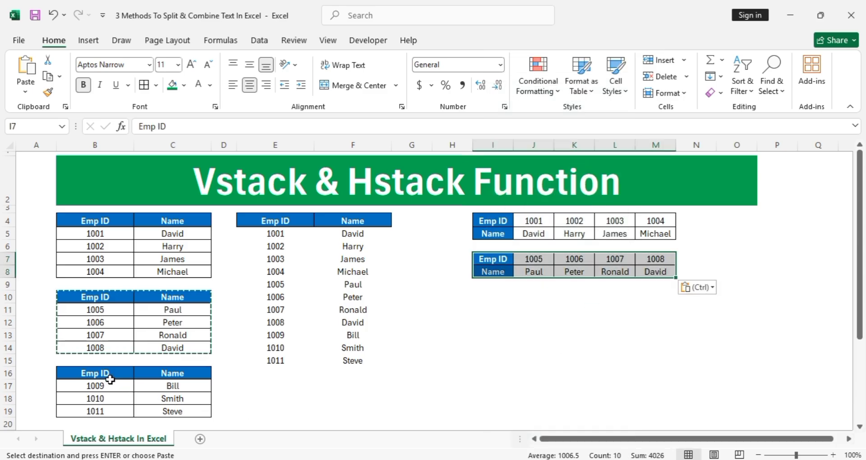
Step: Copy the third employee table, B16:C19, and paste it transposed starting at I10
drag(110, 380, 174, 411)
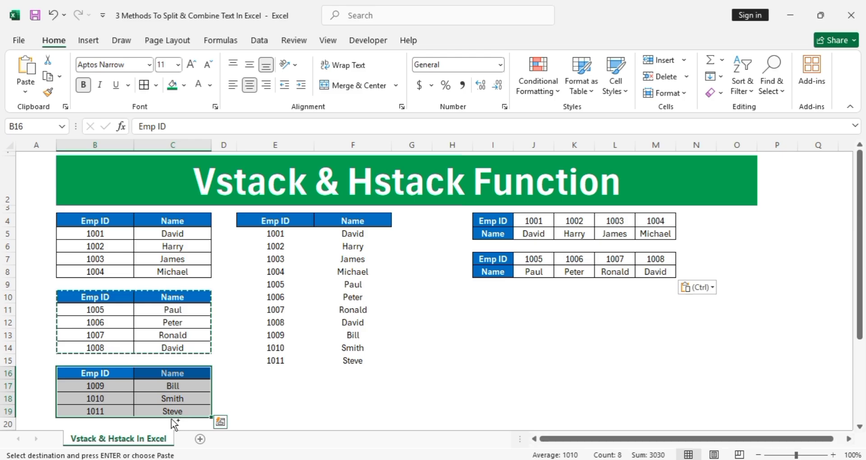
key(ctrl+c)
right_click(492, 294)
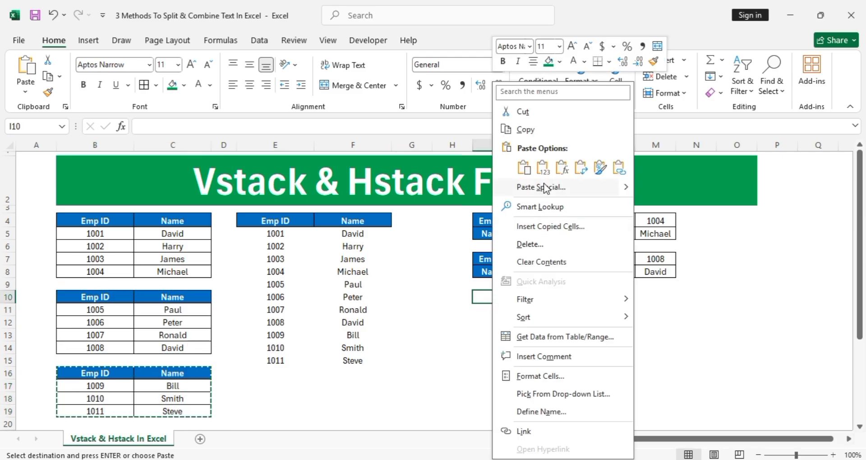
click(574, 170)
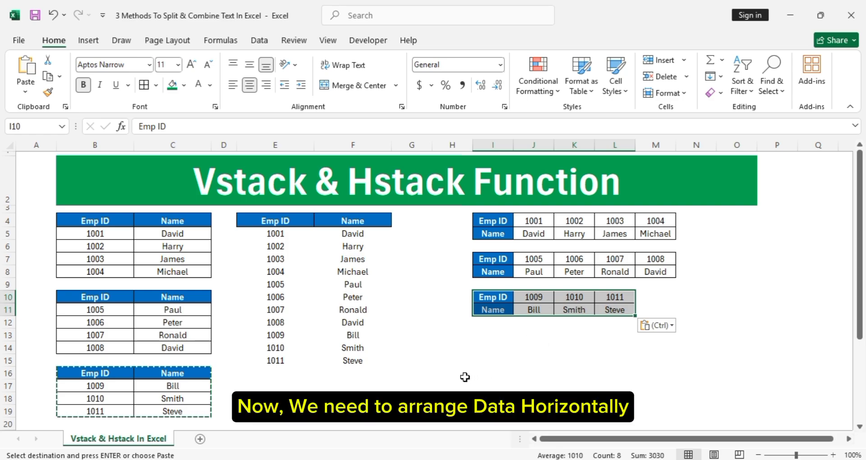
Step: Copy the Emp ID and Name header cells I10:I11 to I16:I17 and clear the copy selection
click(496, 378)
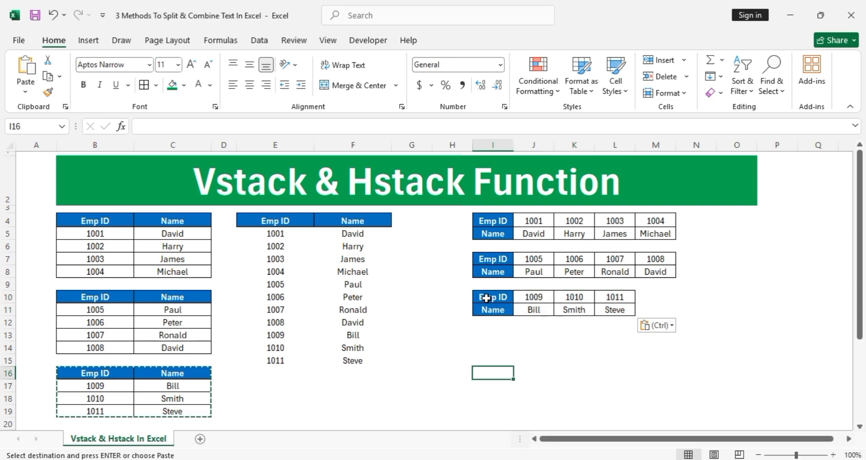
drag(487, 298, 488, 310)
key(ctrl+c)
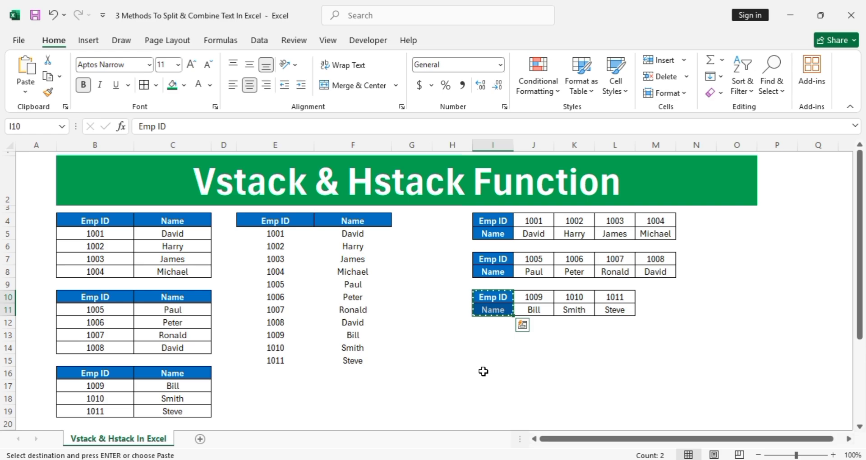
click(485, 372)
key(ctrl+v)
key(Escape)
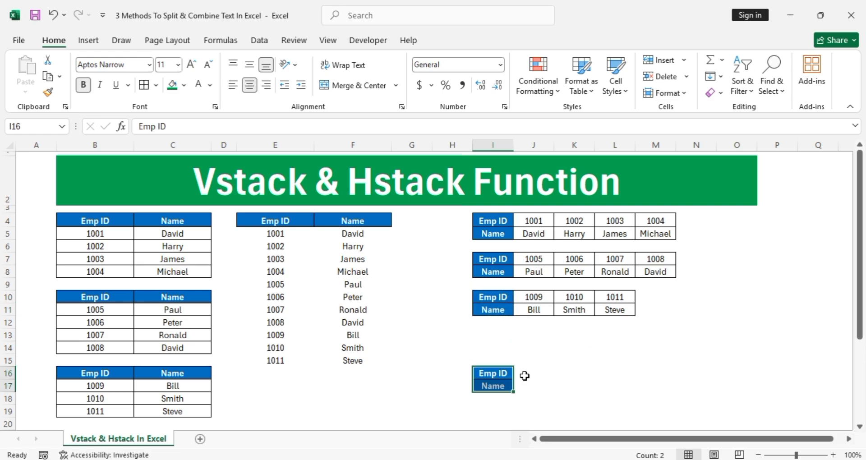
Step: Enter the formula +HSTACK(J4:M5,J7:M8,J10:L11) in J16 to stack the three transposed tables horizontally
click(525, 373)
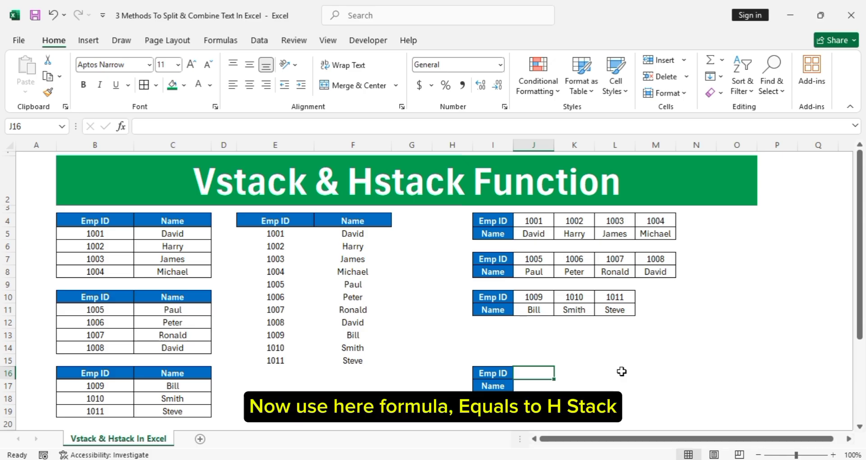
text(+stack()
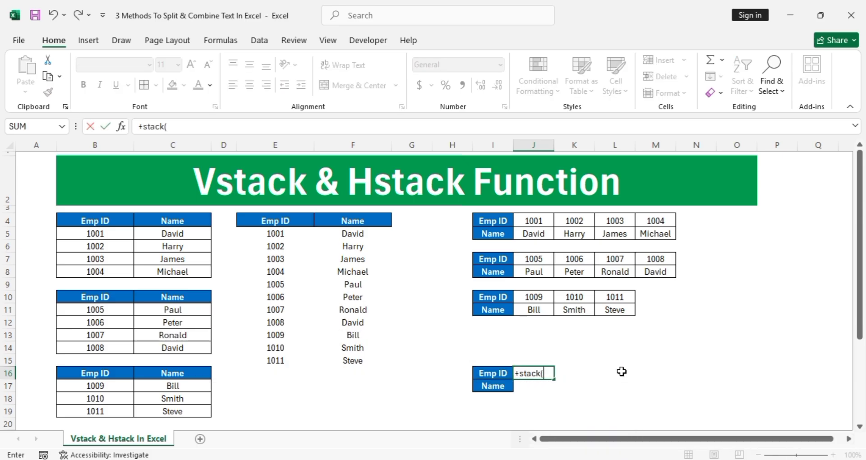
key(BackSpace)
key(BackSpace)
key(BackSpace)
key(BackSpace)
key(BackSpace)
key(BackSpace)
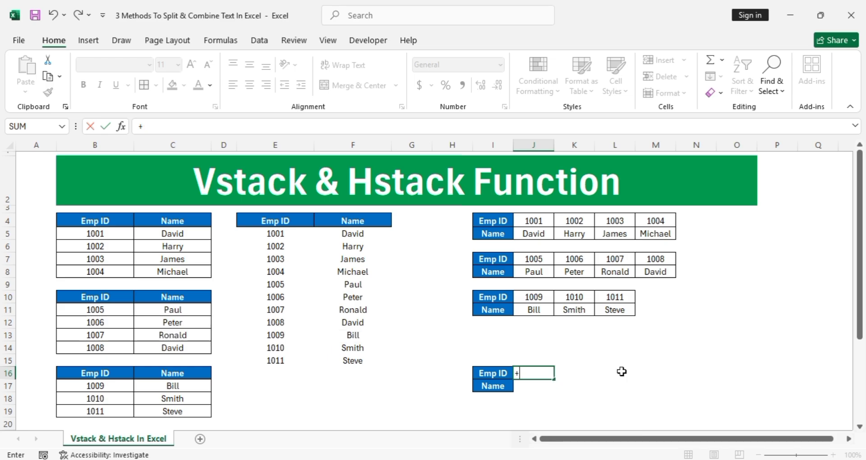
text(HSTACK)
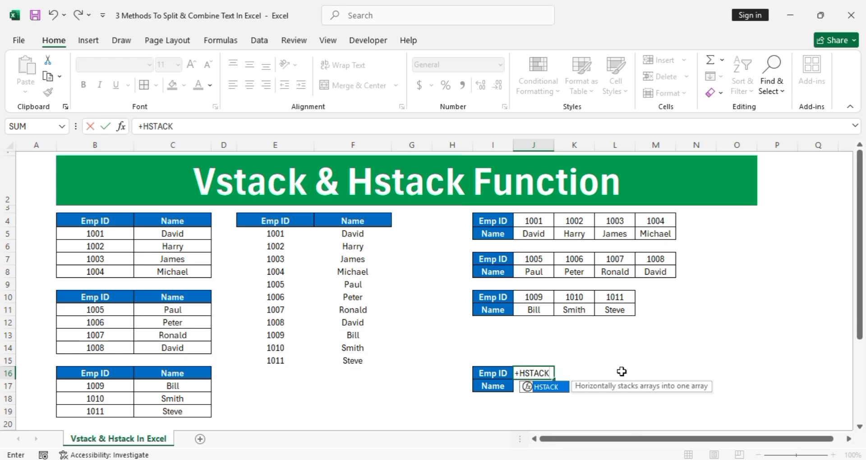
text(()
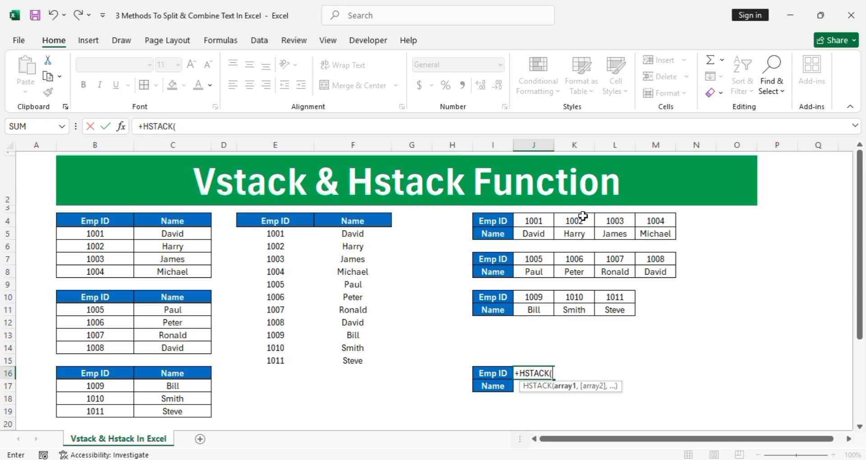
drag(526, 215, 666, 236)
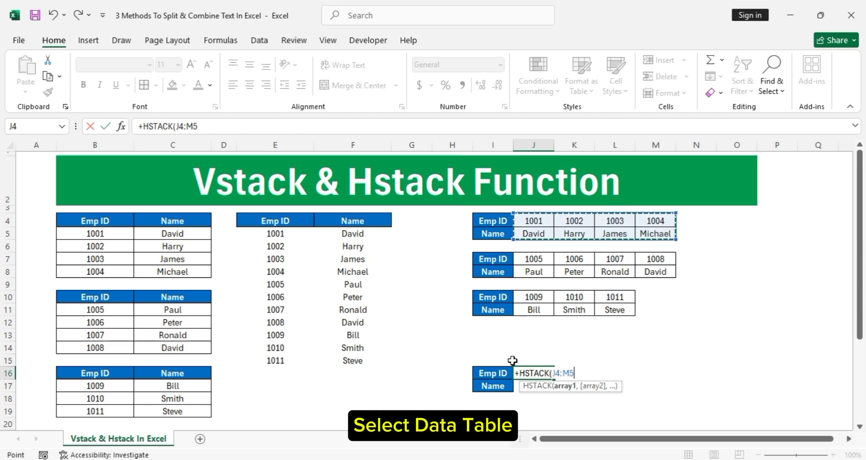
text(,)
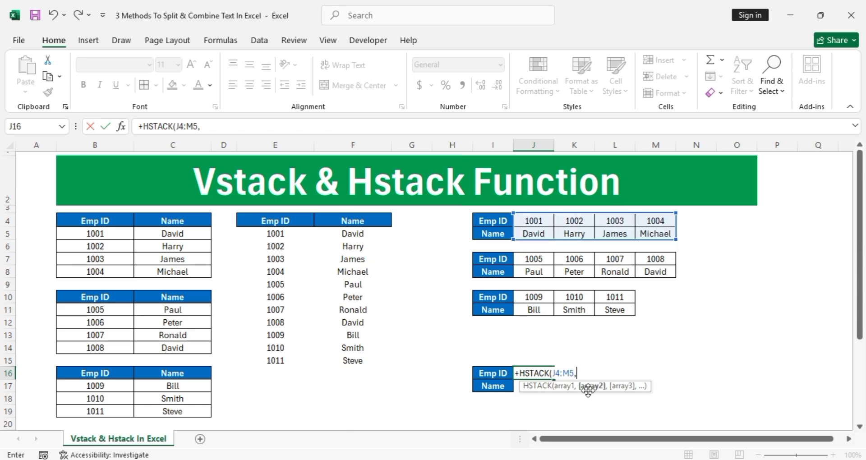
drag(542, 260, 643, 272)
text(,)
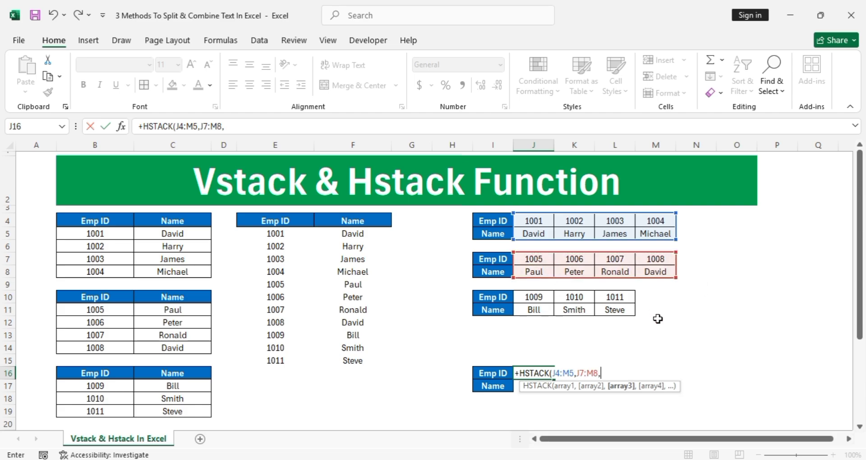
drag(539, 297, 631, 310)
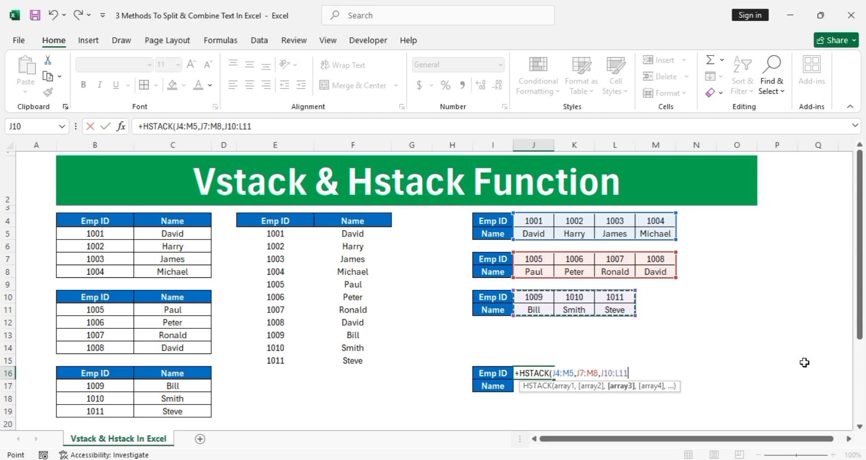
text())
key(Return)
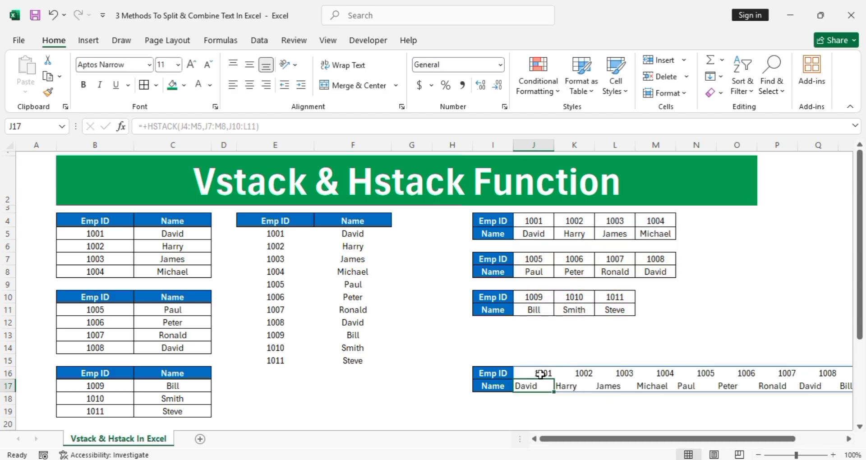
Step: Center the horizontally stacked results in J16:T17
drag(541, 375, 821, 389)
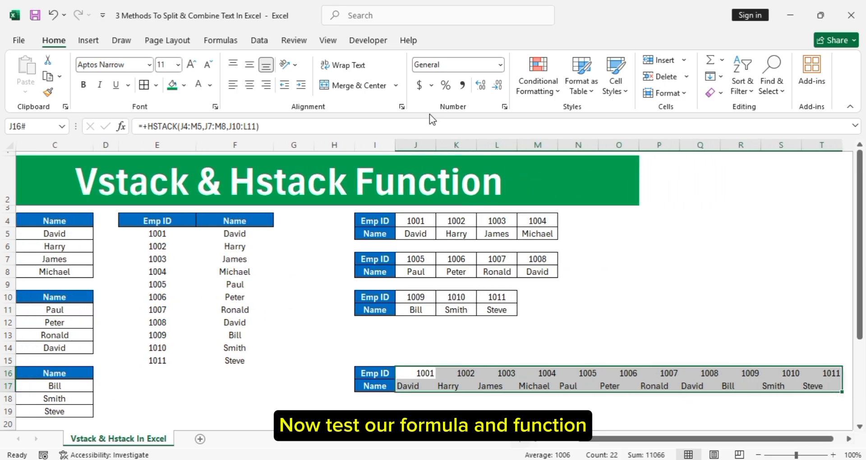
click(250, 85)
Step: Replace the name in J5 of the first transposed table with a different name to test the HSTACK result
drag(607, 445, 582, 444)
click(501, 233)
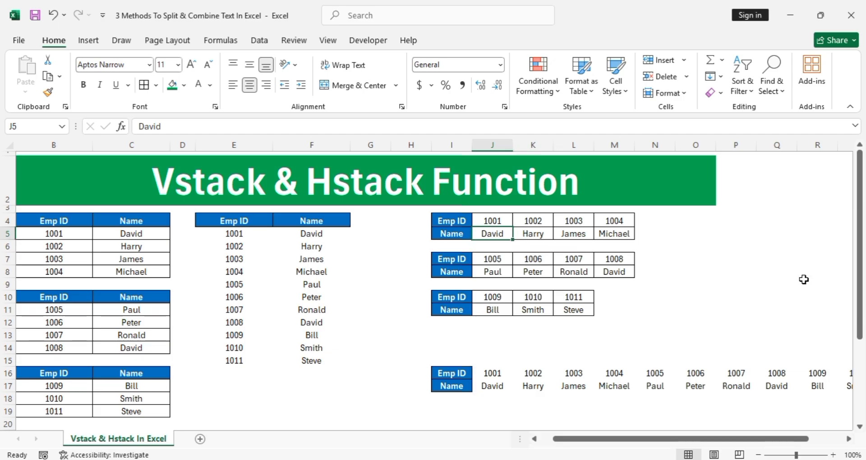
text(sM)
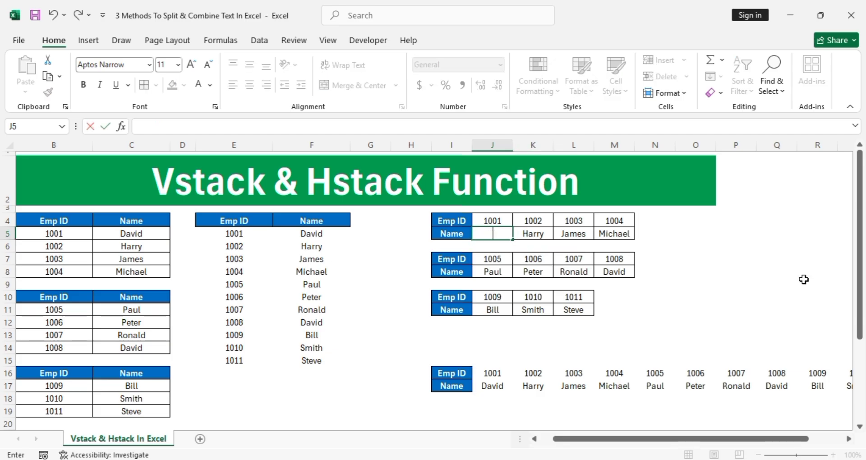
text(ith)
key(Return)
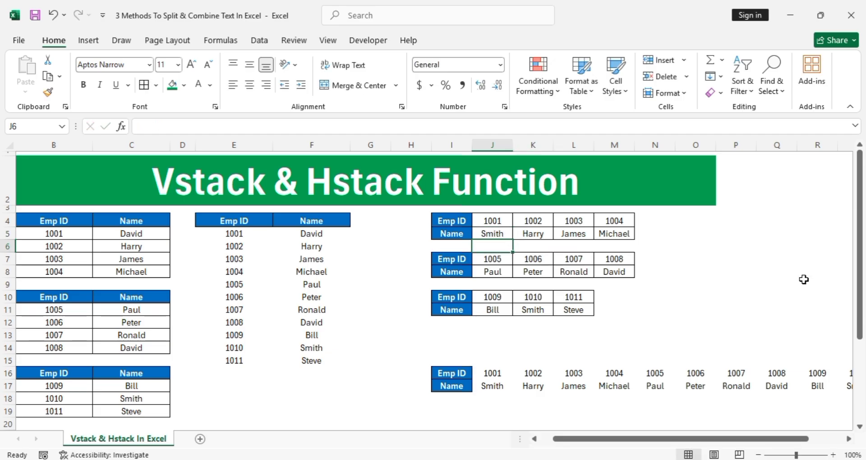
Step: Replace the employee ID in J4 of the first transposed table with a different ID
key(Up)
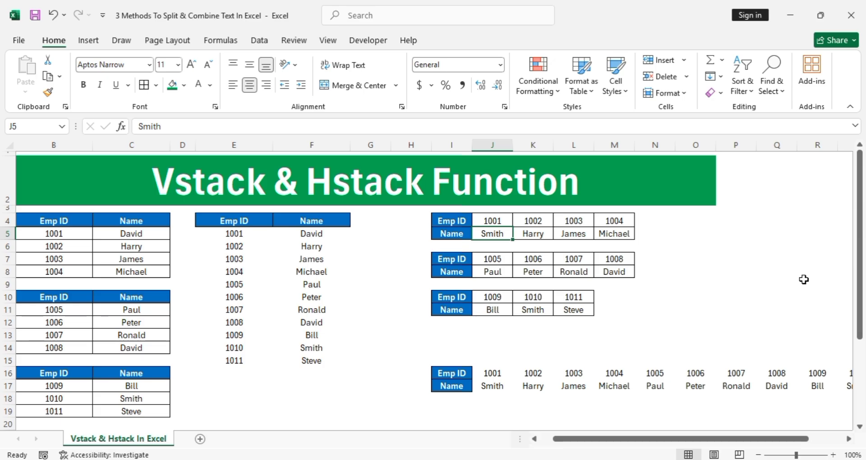
text(10)
key(Escape)
key(Up)
text(1000)
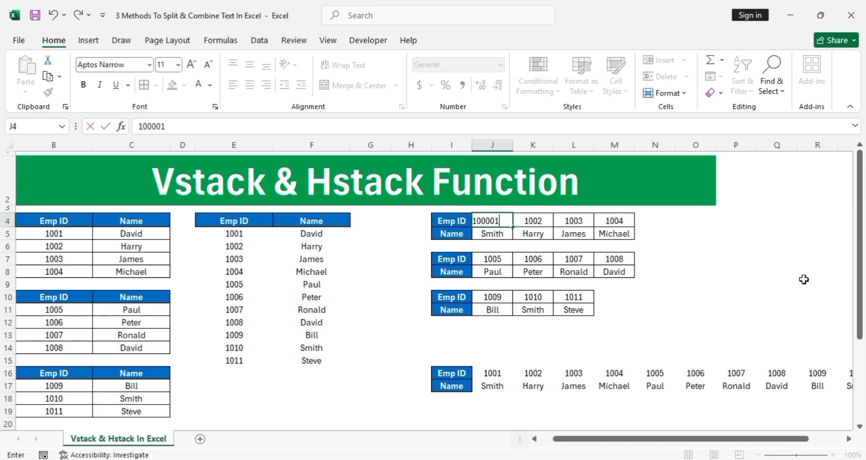
key(Return)
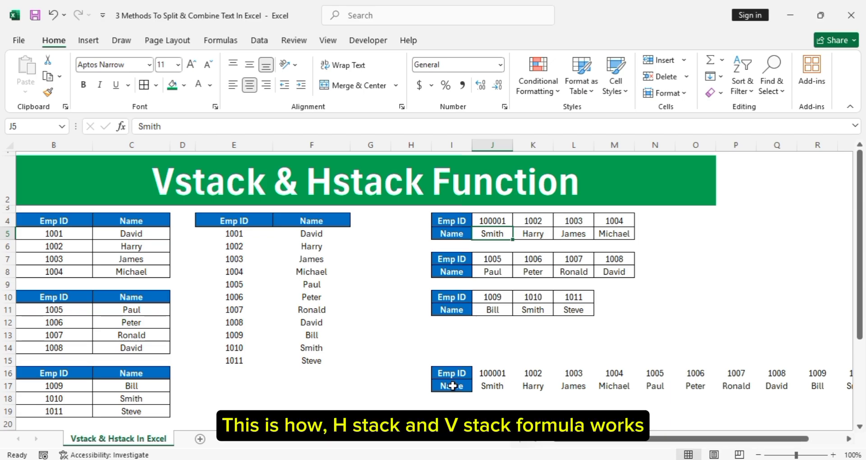
Step: Try to clear the spilled name in K17 of the horizontally stacked results
click(515, 389)
key(BackSpace)
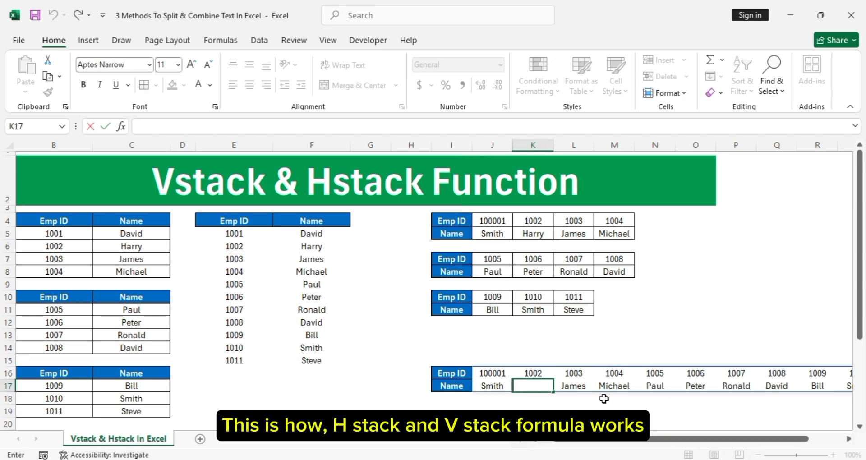
scroll(604, 399, left, 1)
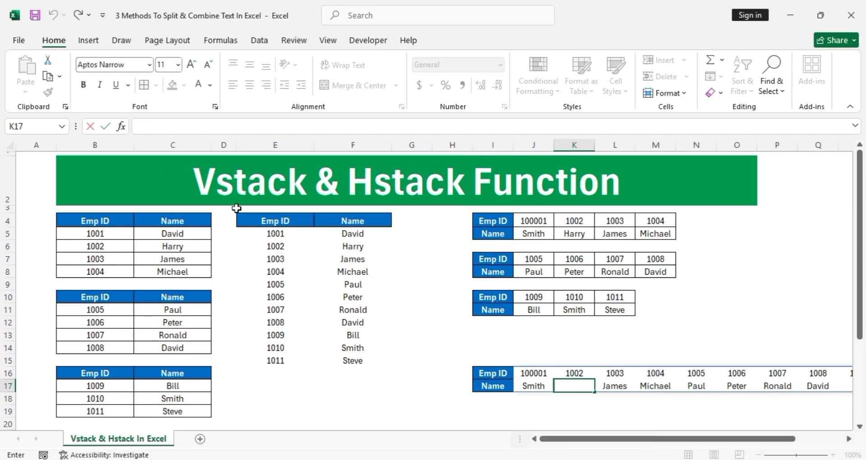
key(Return)
Step: Review the VSTACK formula in E5 and the HSTACK formula behind the spilled cell J17
click(257, 236)
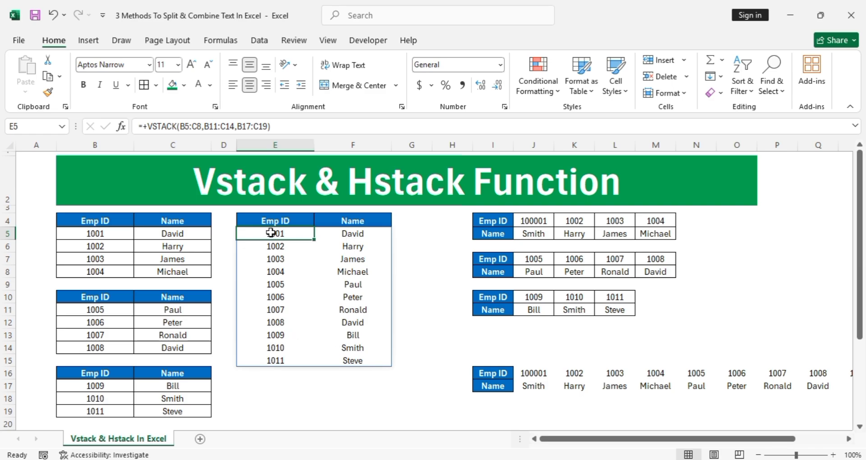
click(541, 382)
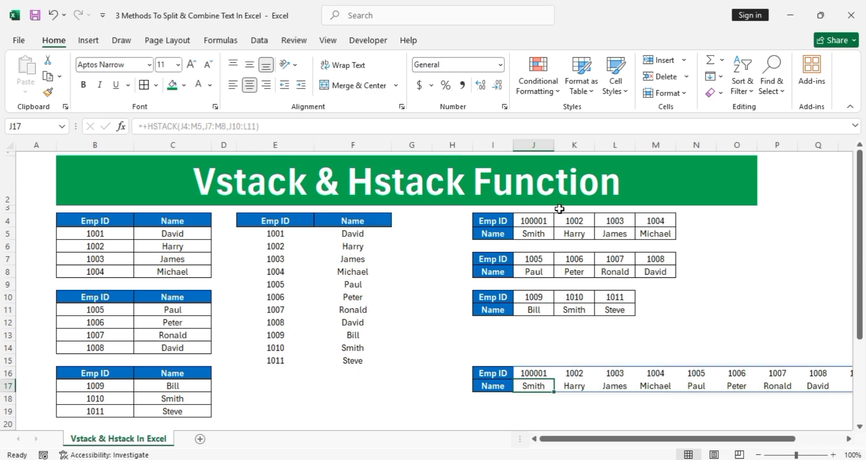
click(732, 321)
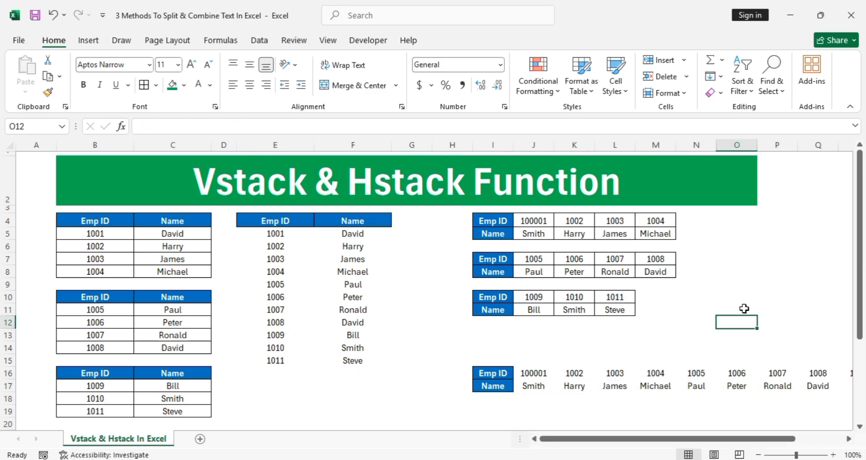